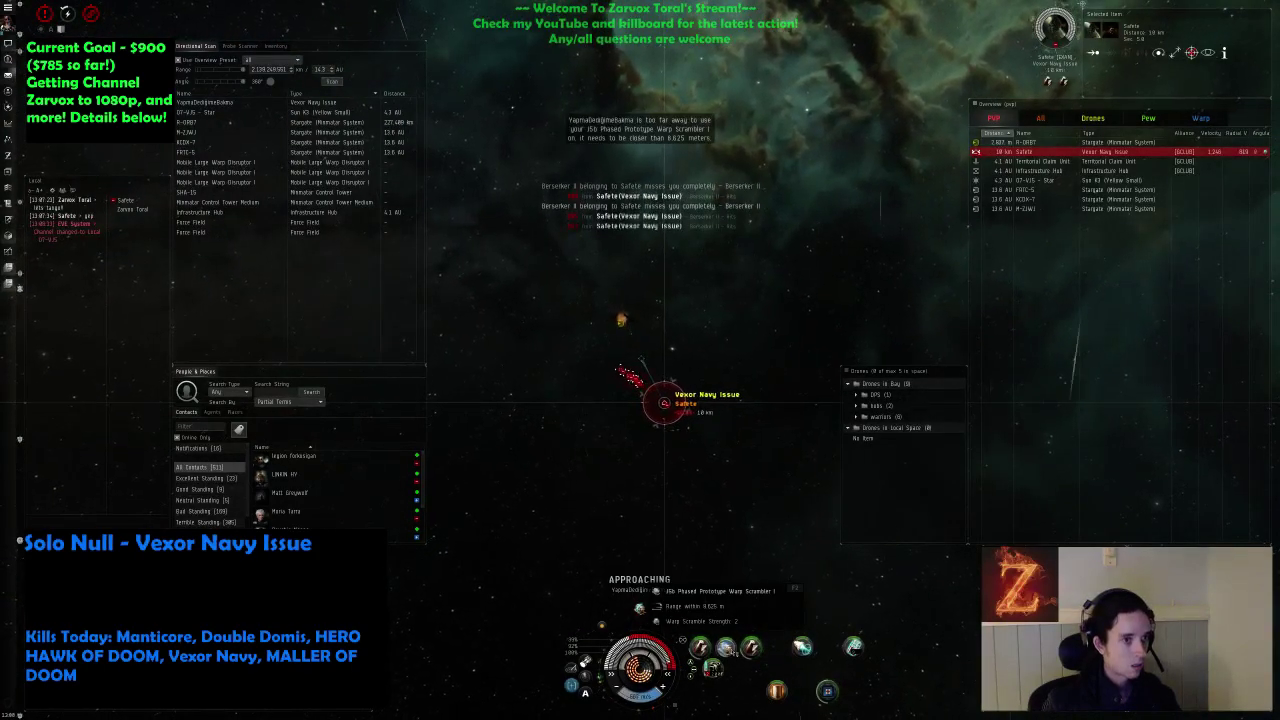
# Launch the five Ogre II drones and activate the power fluctuator and warp scrambler on the Vexor.
pyautogui.hotkey('shift', 'f')
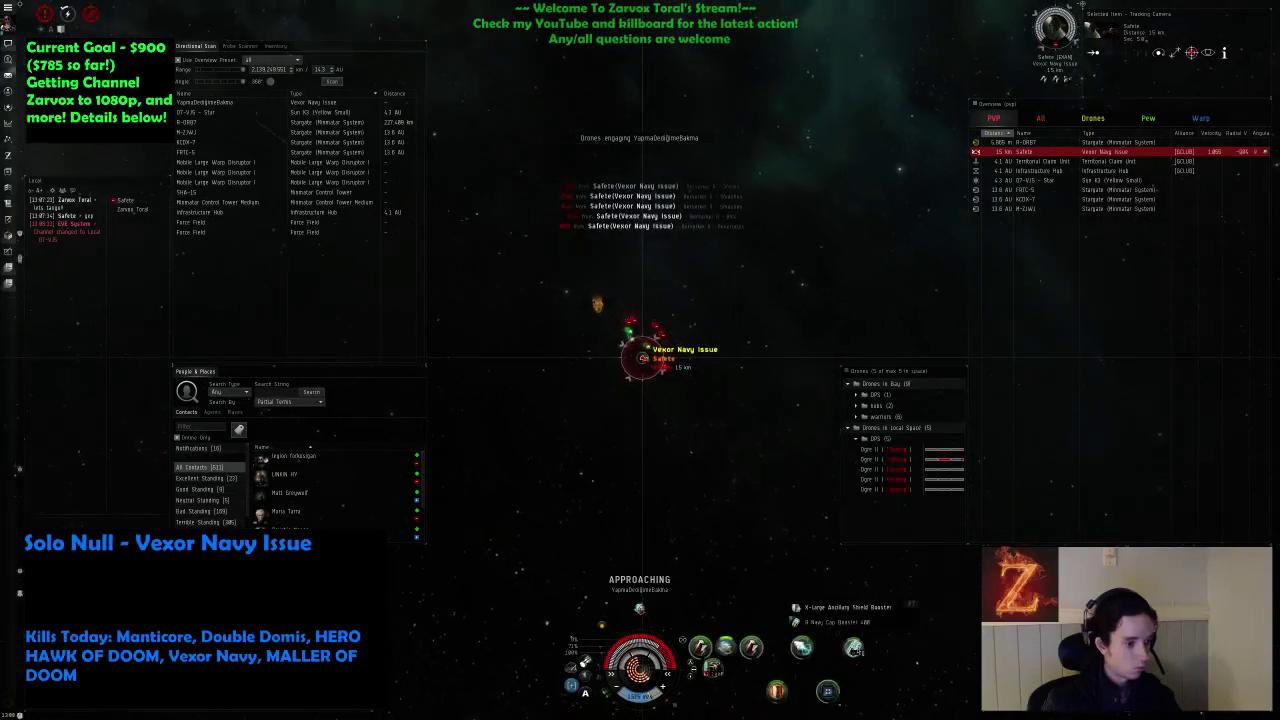
pyautogui.press('F3')
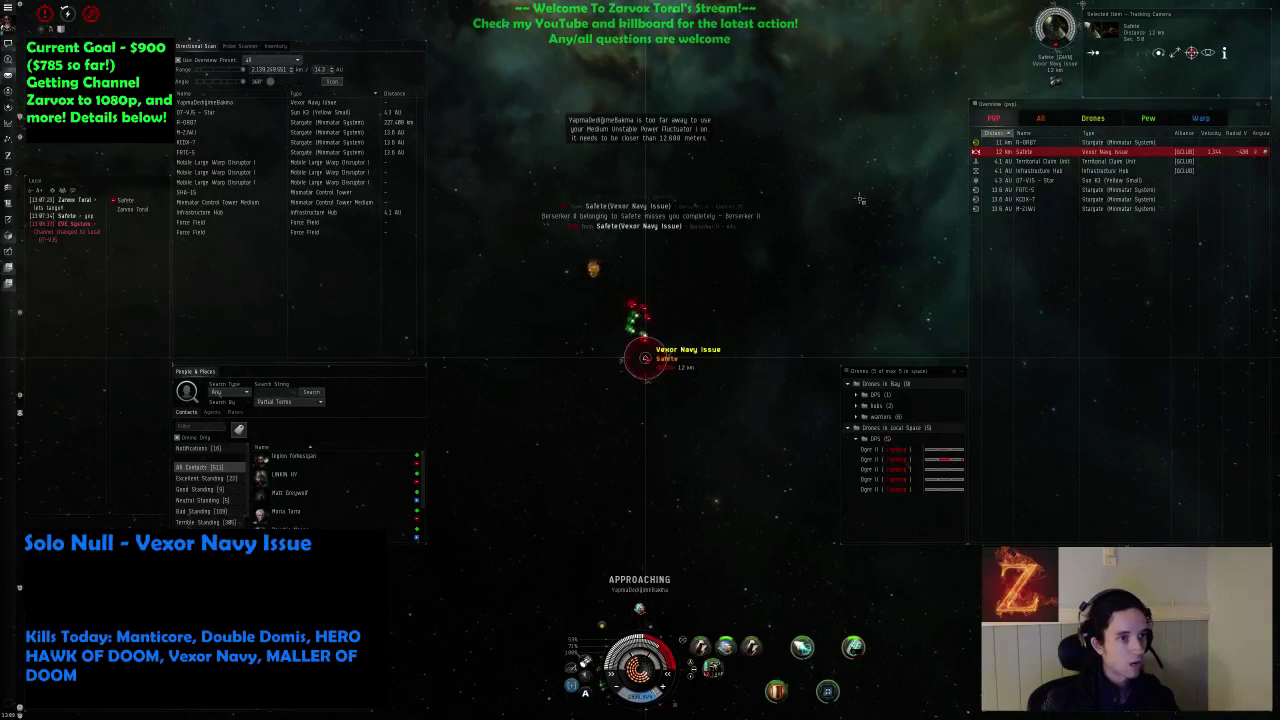
pyautogui.press('F2')
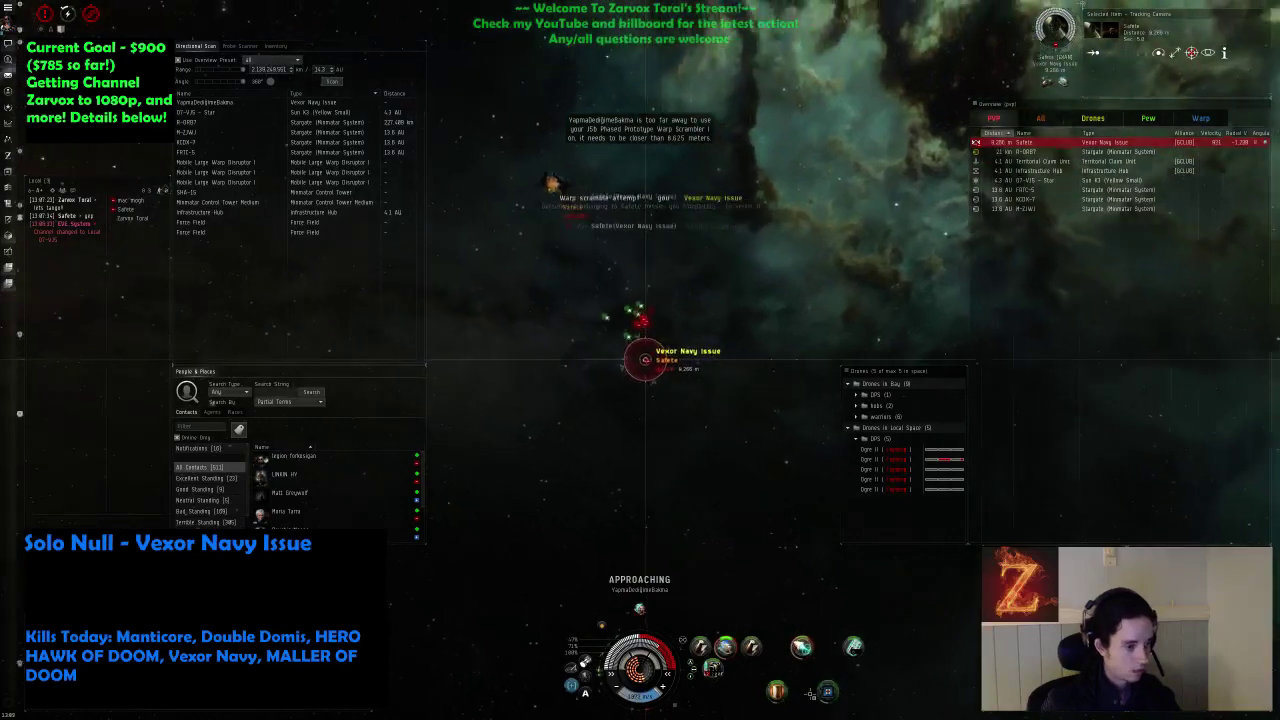
pyautogui.press('F2')
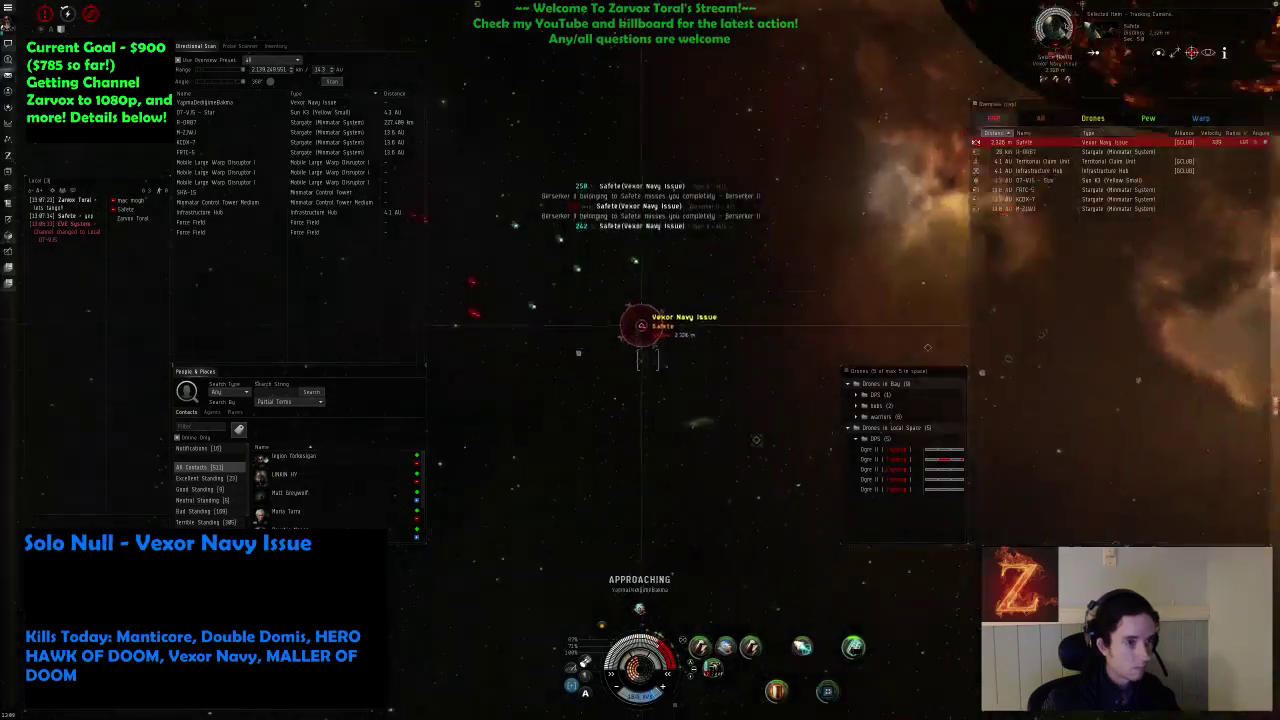
# Briefly orbit, then approach the Vexor Navy Issue again, and send the drones to attack it.
pyautogui.press('w')
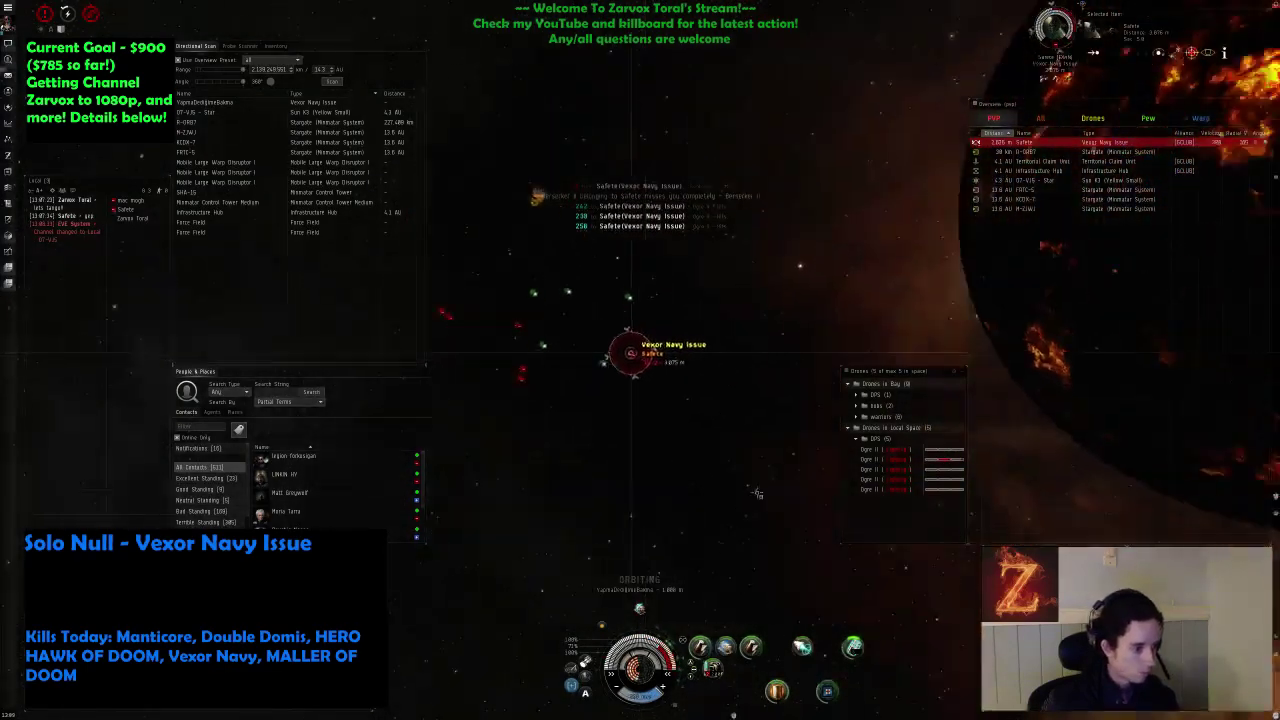
pyautogui.press('q')
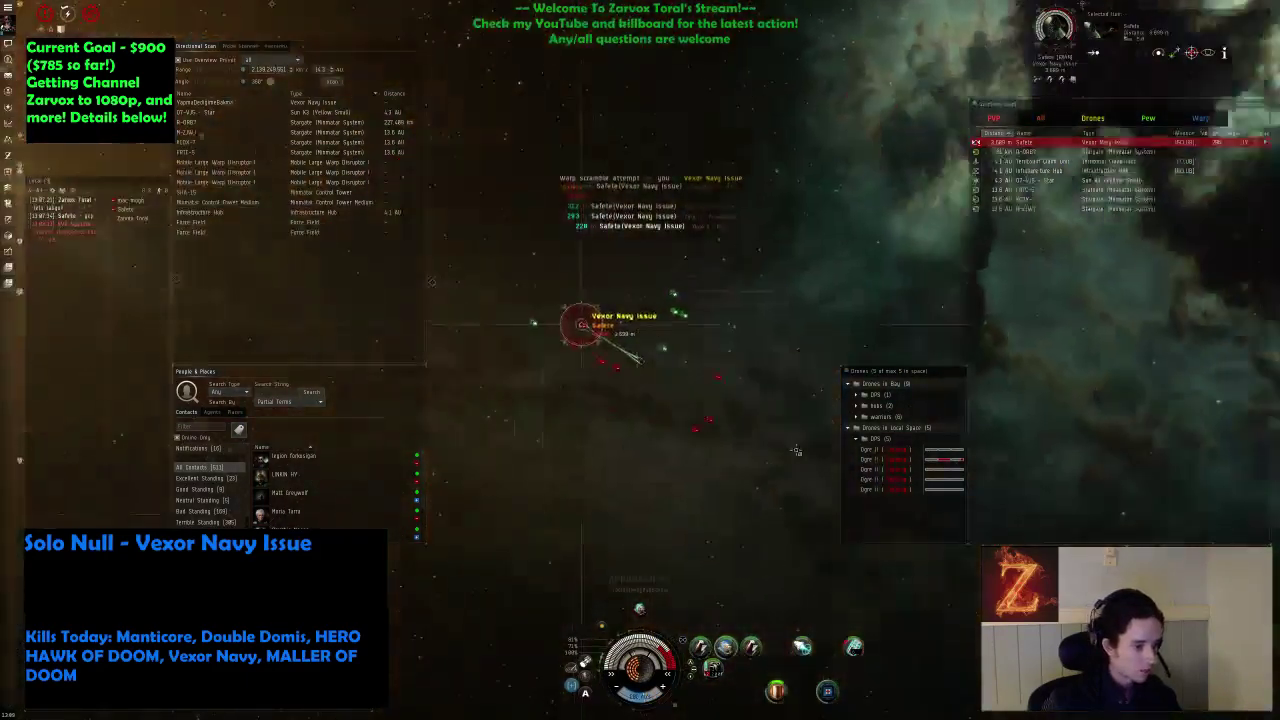
pyautogui.press('f')
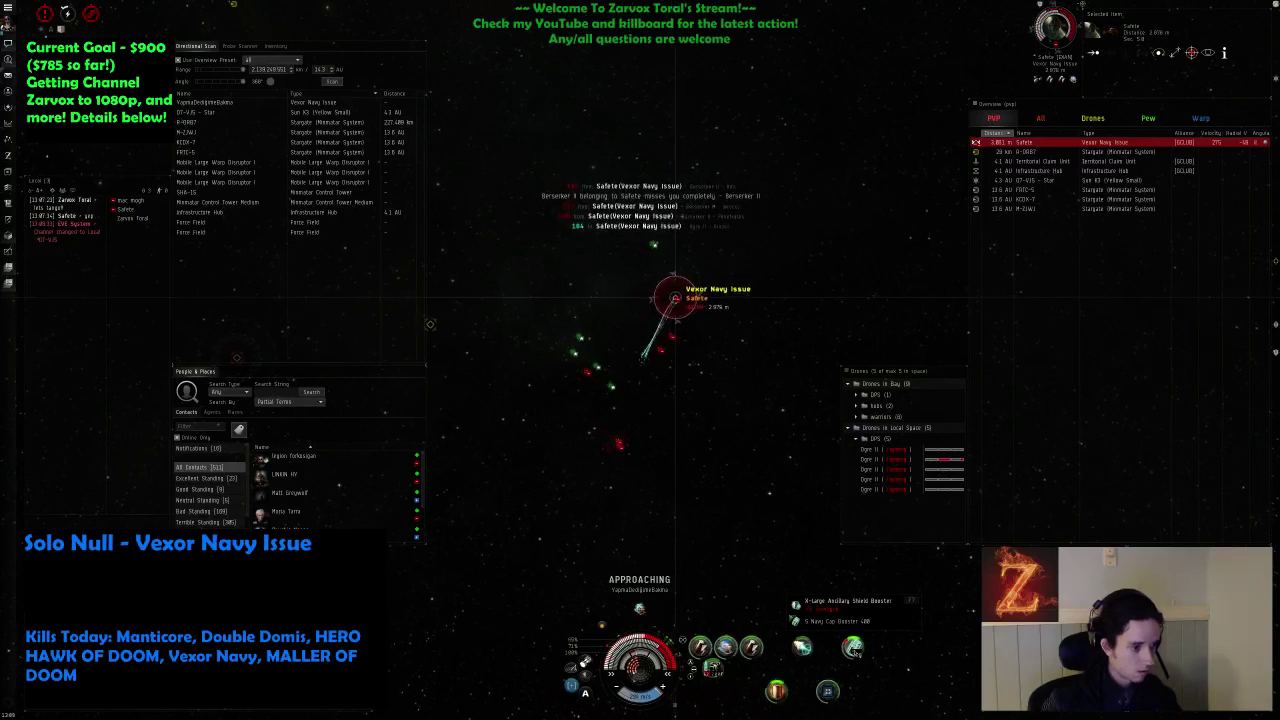
pyautogui.moveTo(1070, 42)
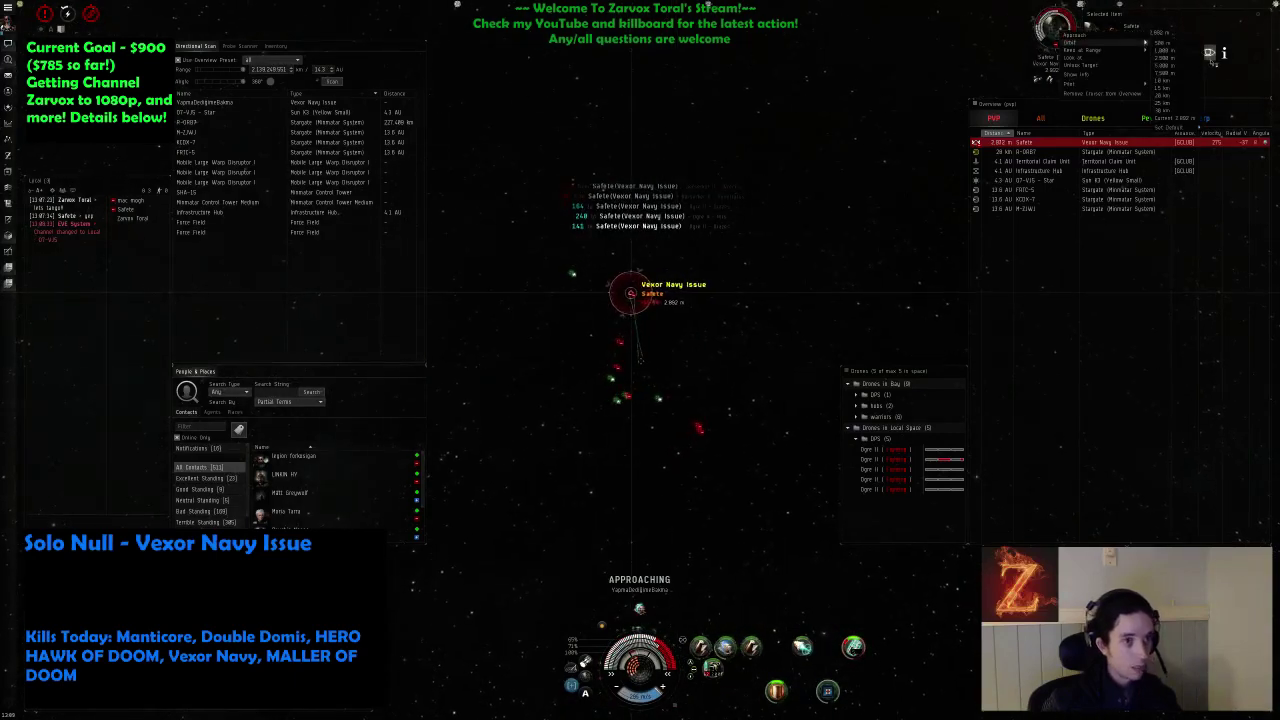
# Orbit the Vexor Navy Issue at 2,500 m and rotate the camera around the fight.
pyautogui.click(1183, 58)
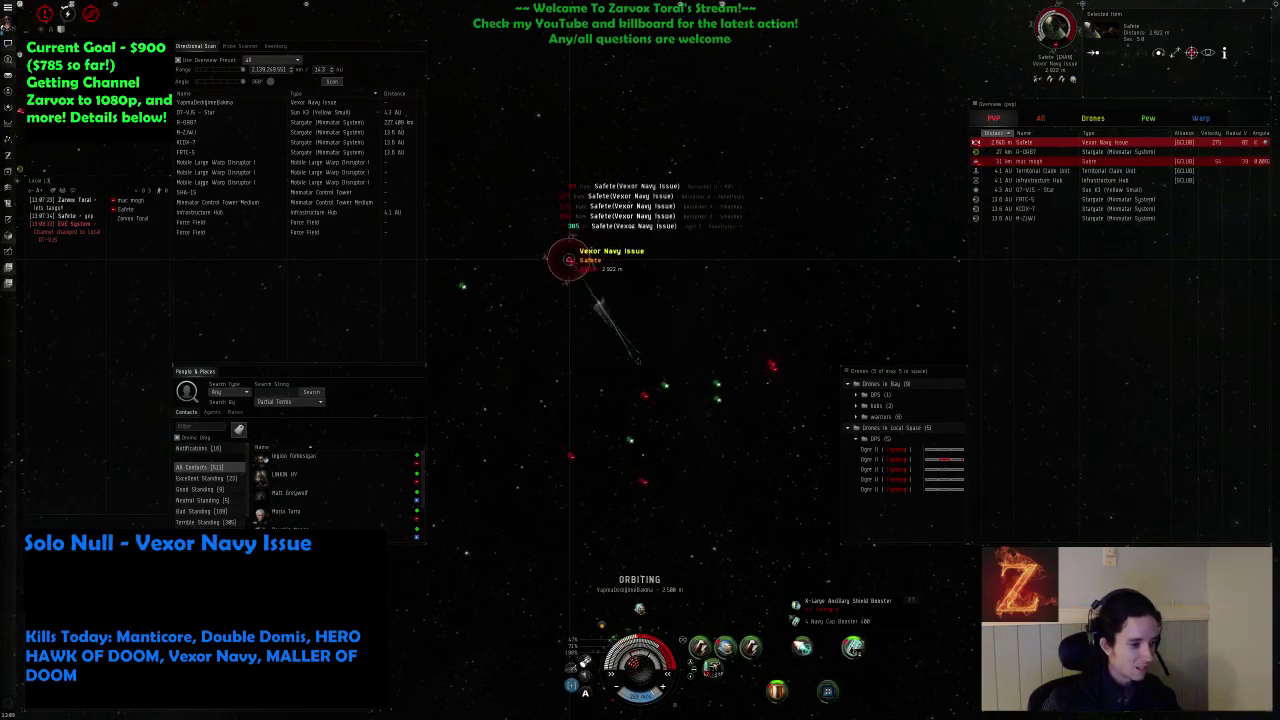
pyautogui.moveTo(689, 442); pyautogui.dragTo(702, 253)
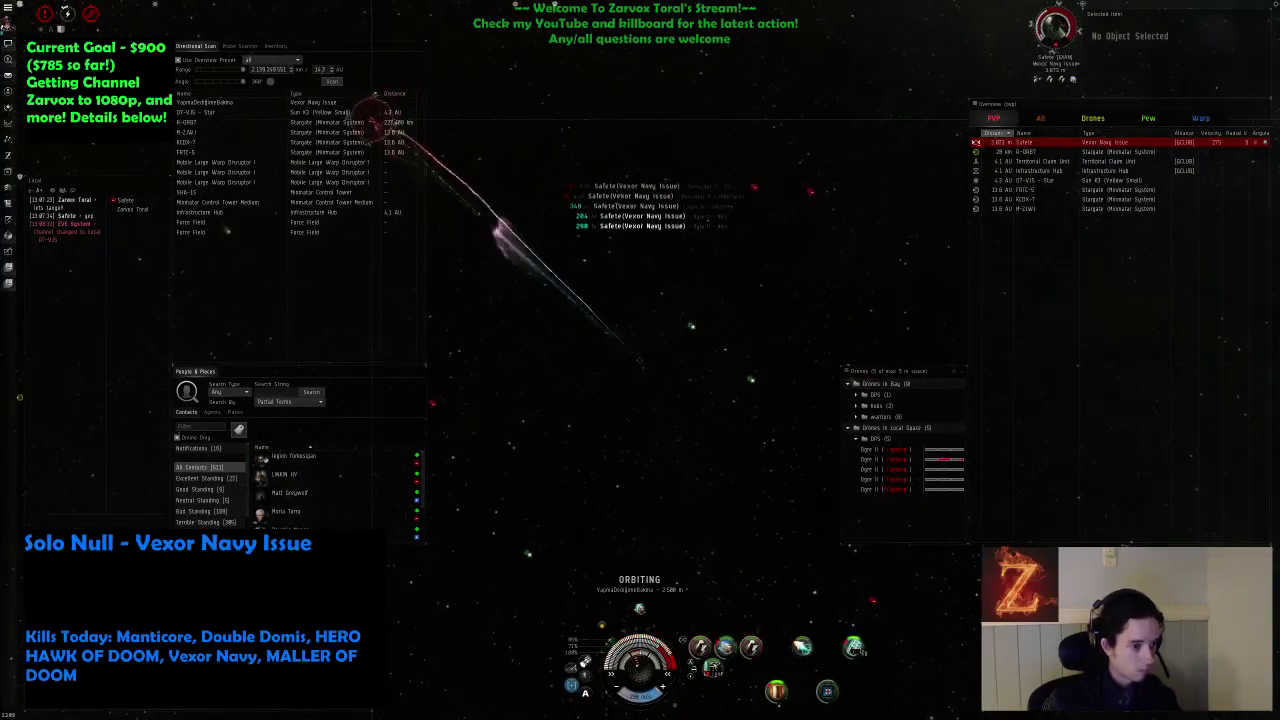
pyautogui.scroll(-3, 699, 516)
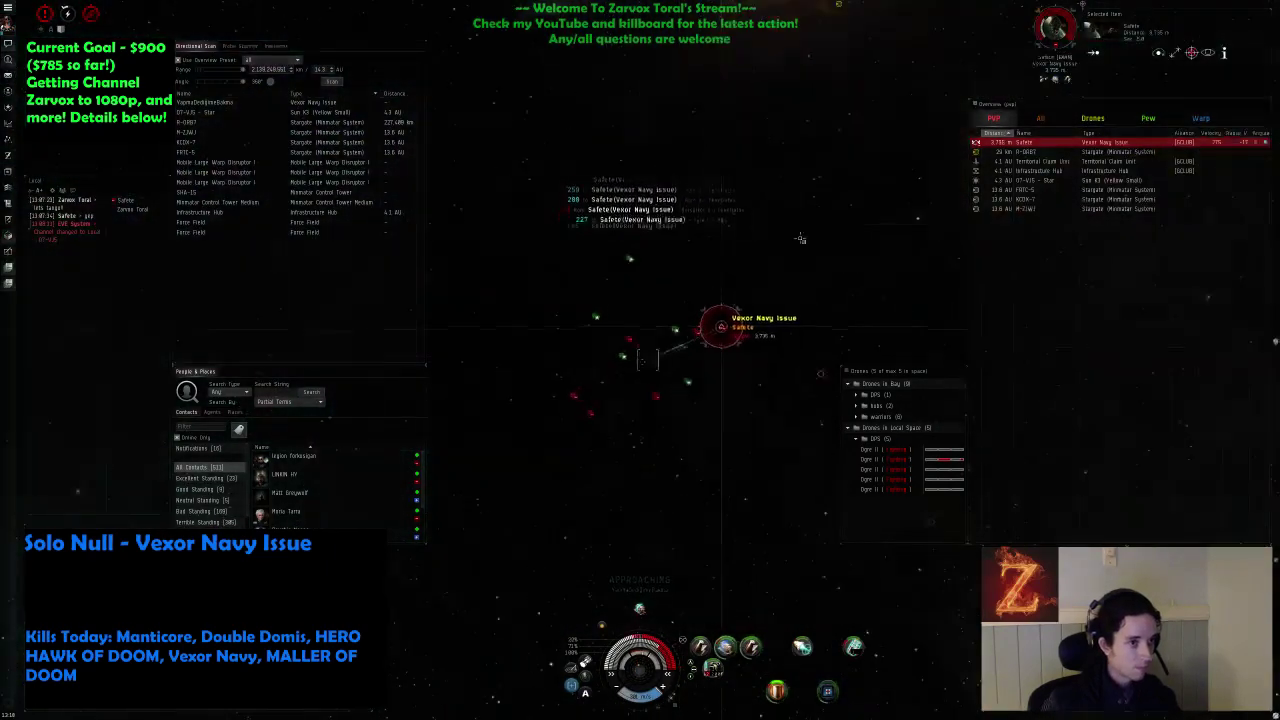
# Select the Vexor as it dies, then approach its pilot's capsule and try to lock it.
pyautogui.click(705, 306)
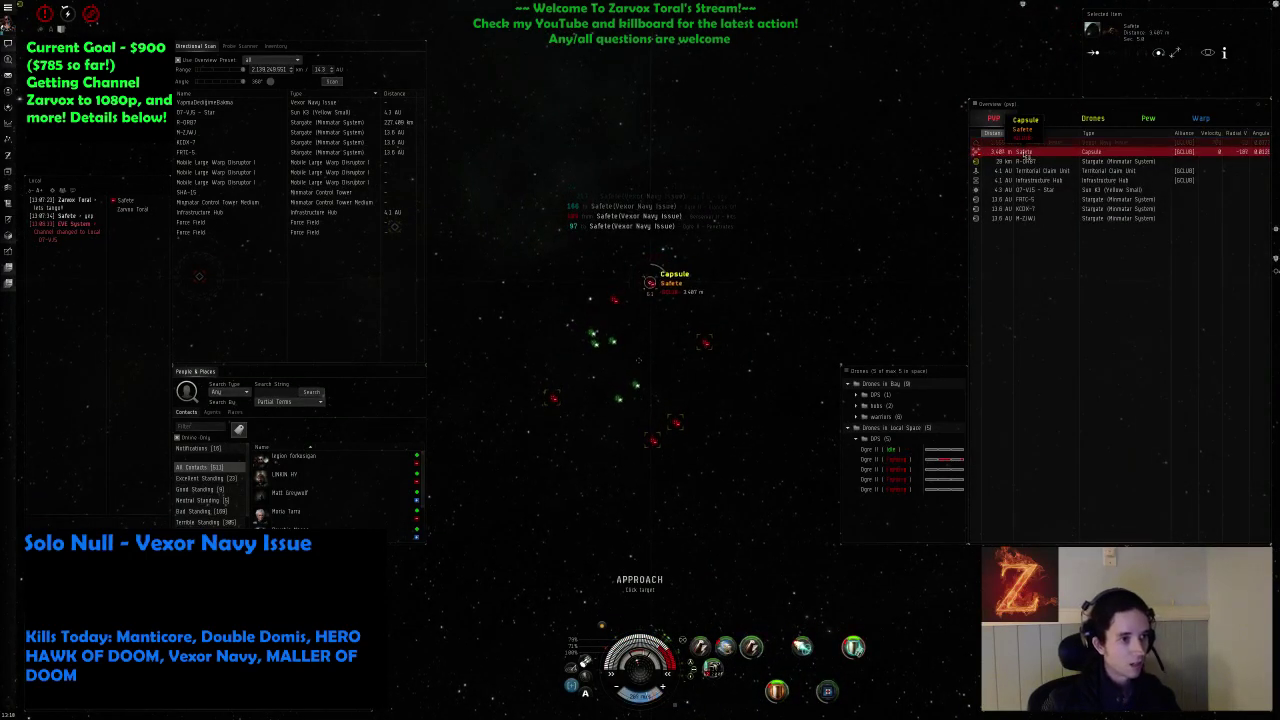
pyautogui.click(1025, 152)
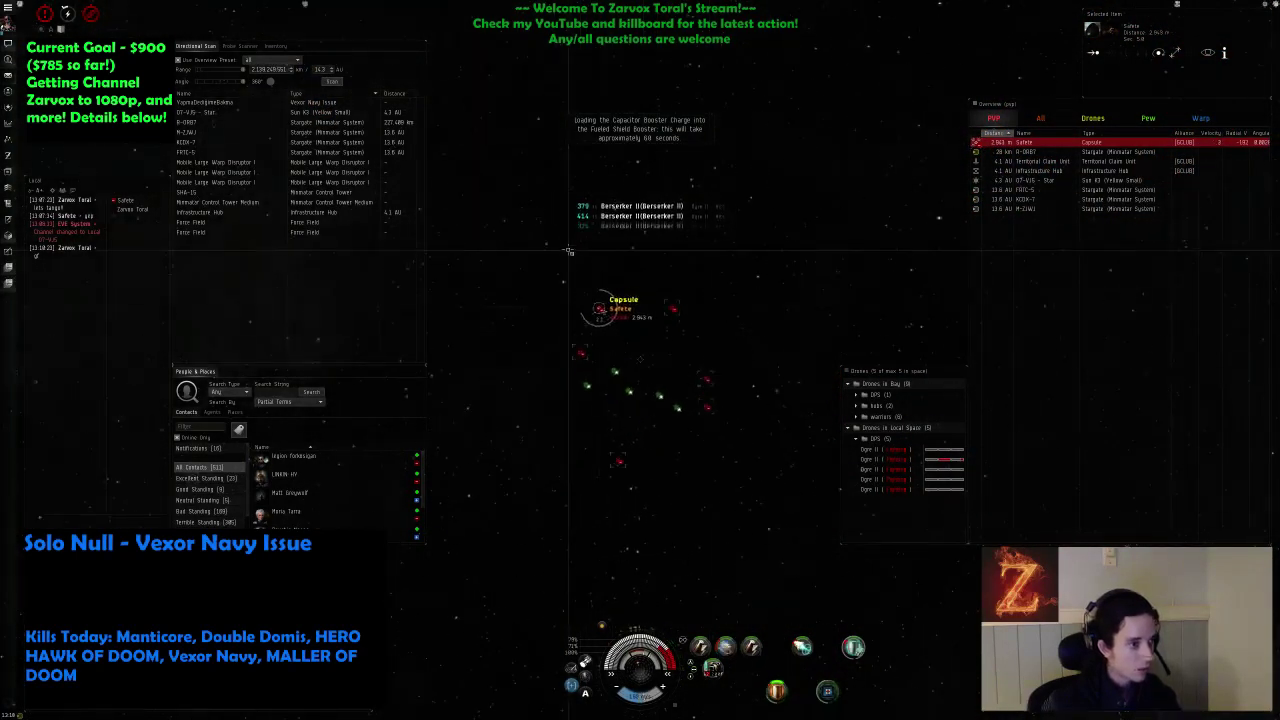
pyautogui.press('ctrl')
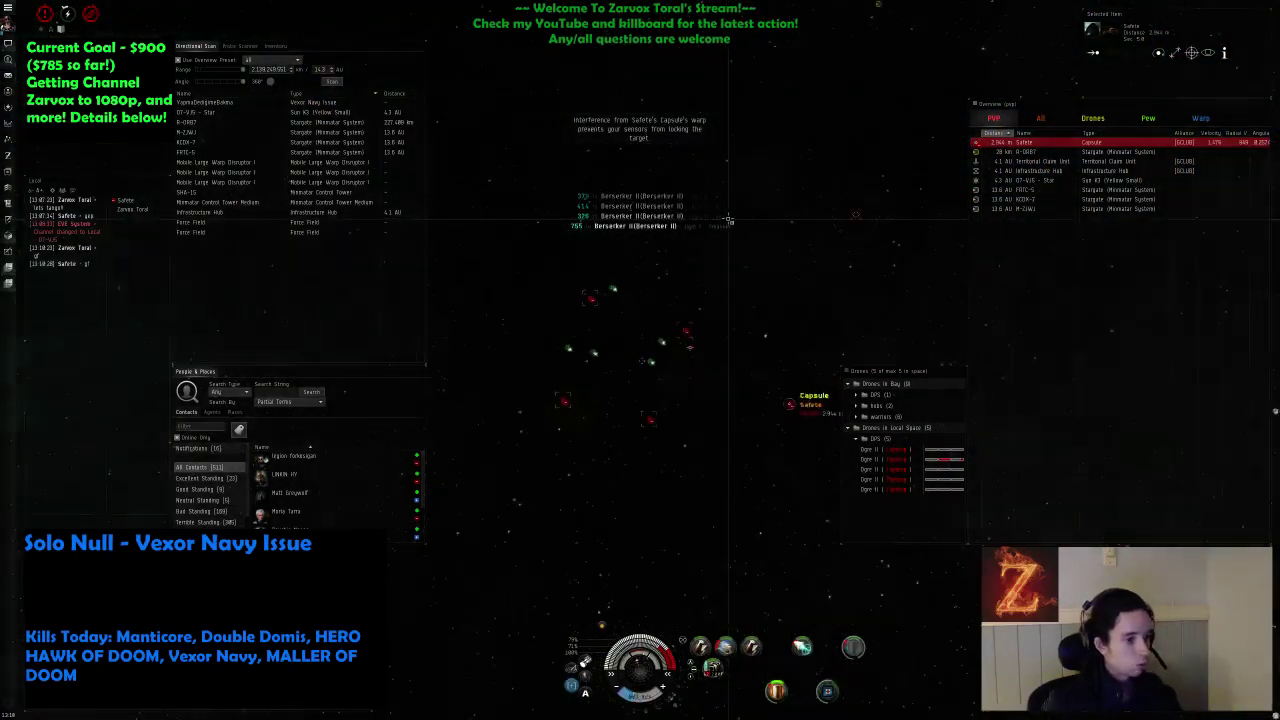